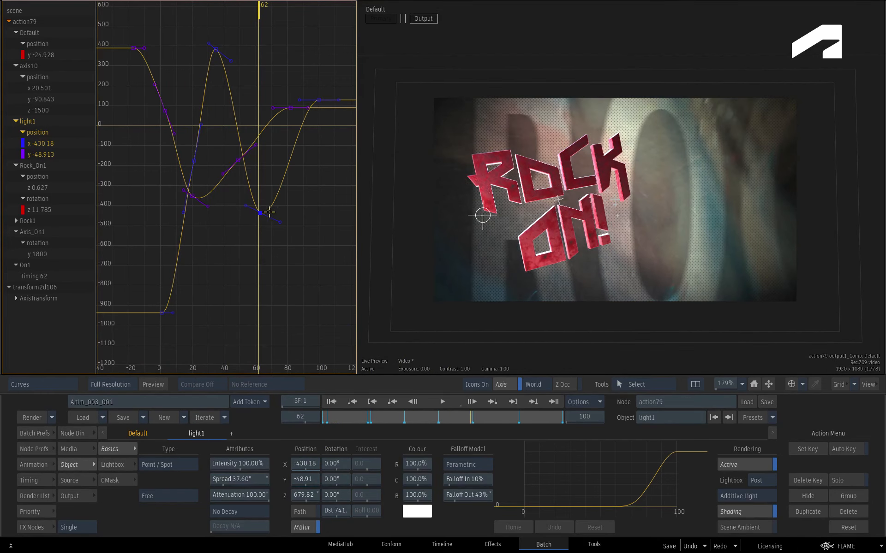
- Move light1's X position keyframe at frame 63 up to about -75 and change its interpolation type
drag(261, 212, 253, 140)
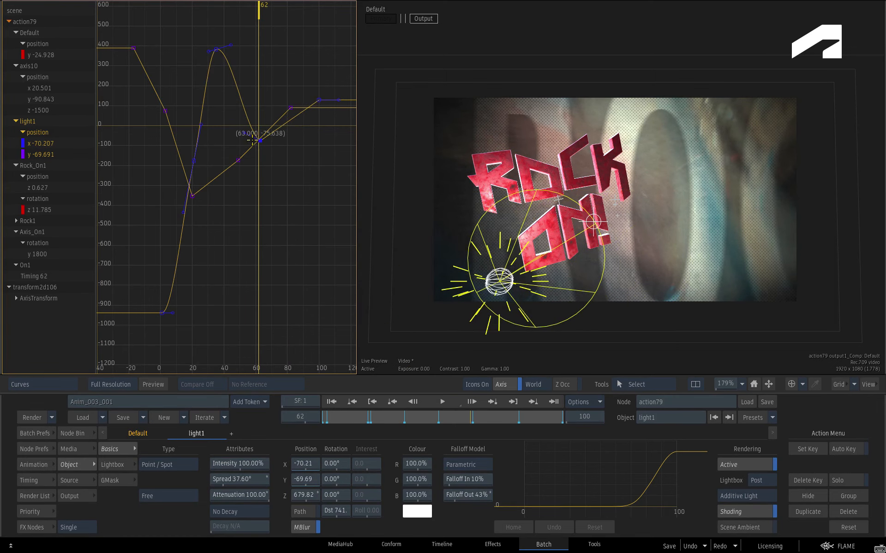
right_click(261, 141)
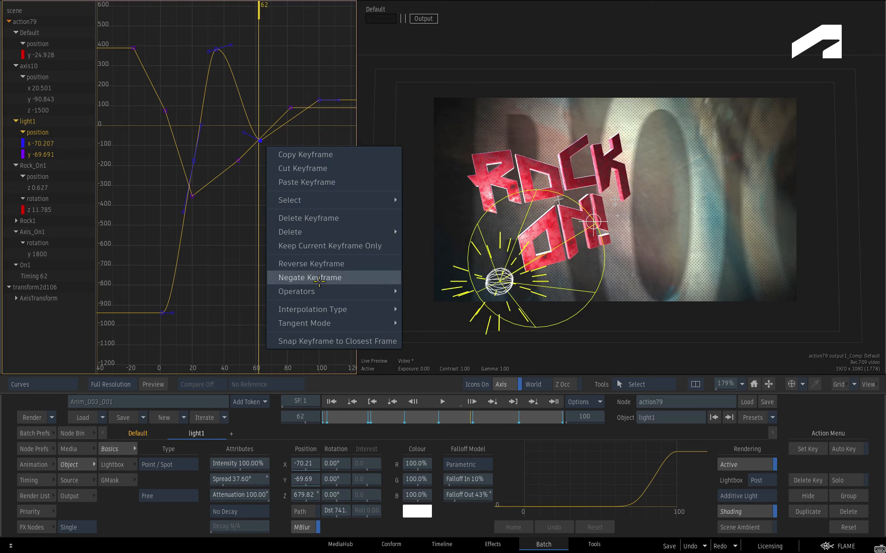
mouse_move(332, 309)
click(437, 351)
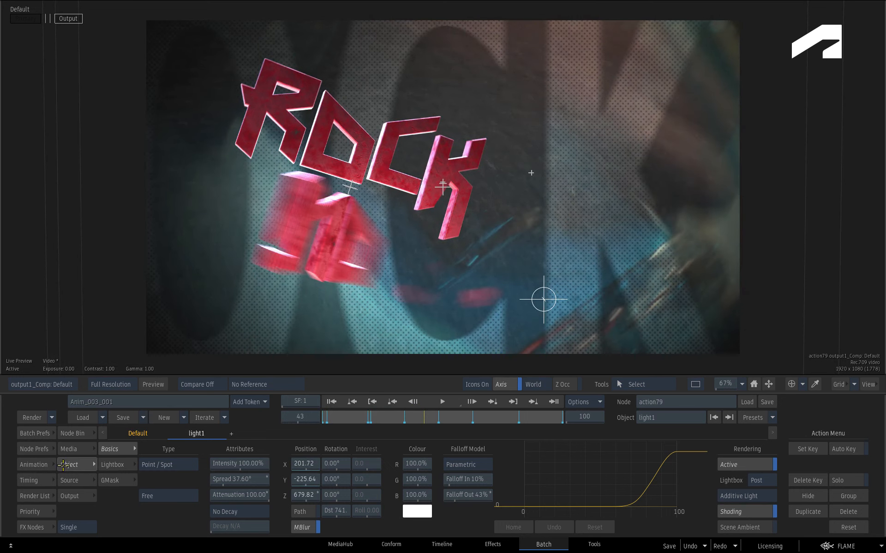
- Show the Animation editor for the light's position curves and hide it again
click(36, 465)
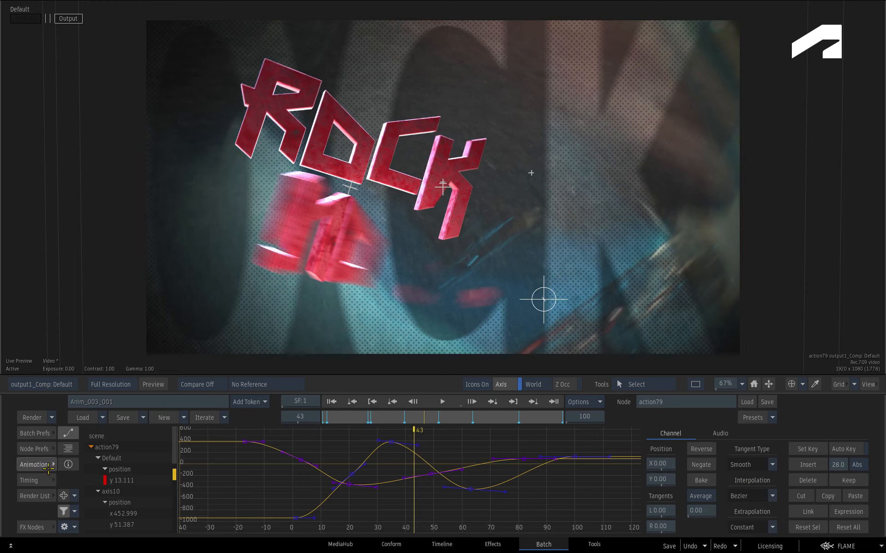
click(34, 464)
click(33, 465)
click(33, 464)
click(35, 464)
click(35, 463)
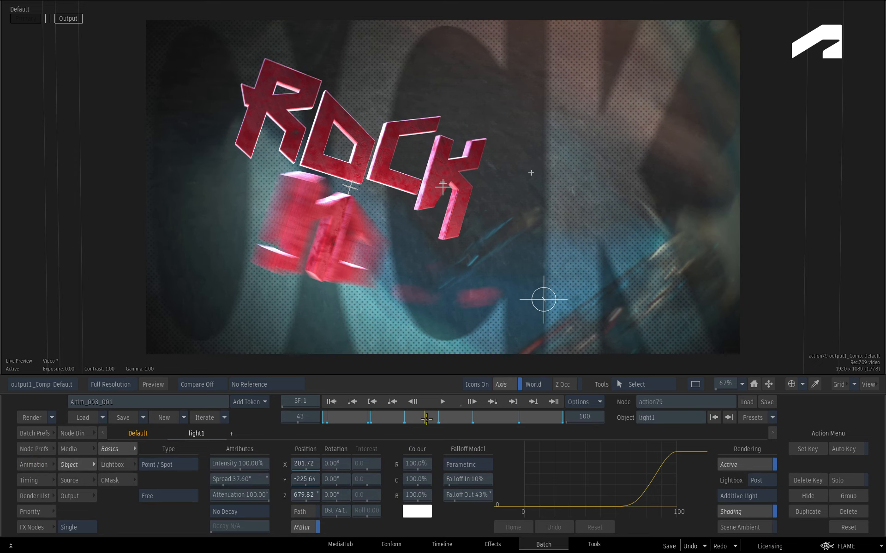
- At frame 65, open the Rock_On1 axis's Z rotation channel in the Animation view
drag(425, 417, 477, 415)
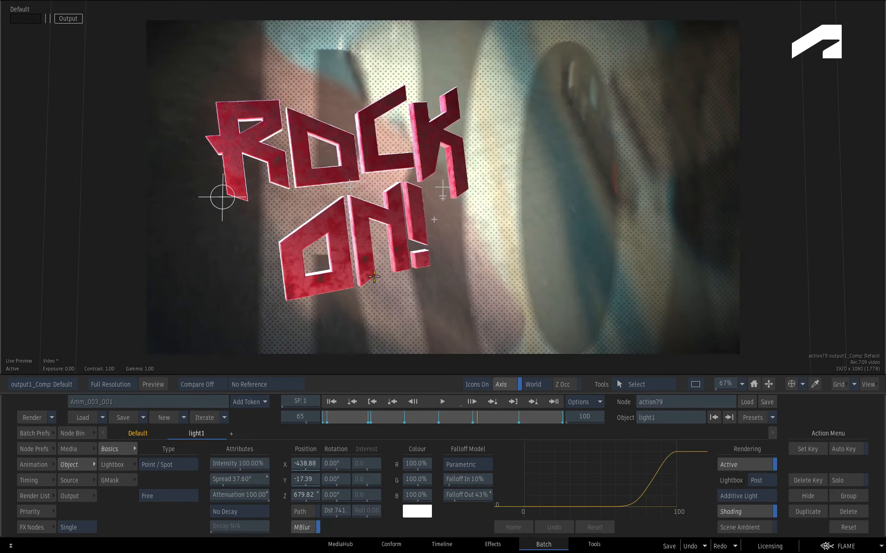
click(351, 187)
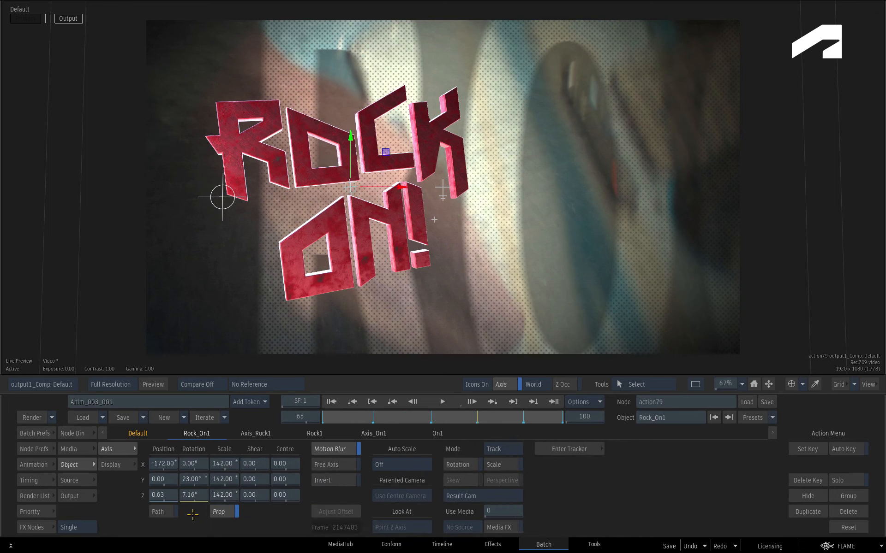
right_click(200, 497)
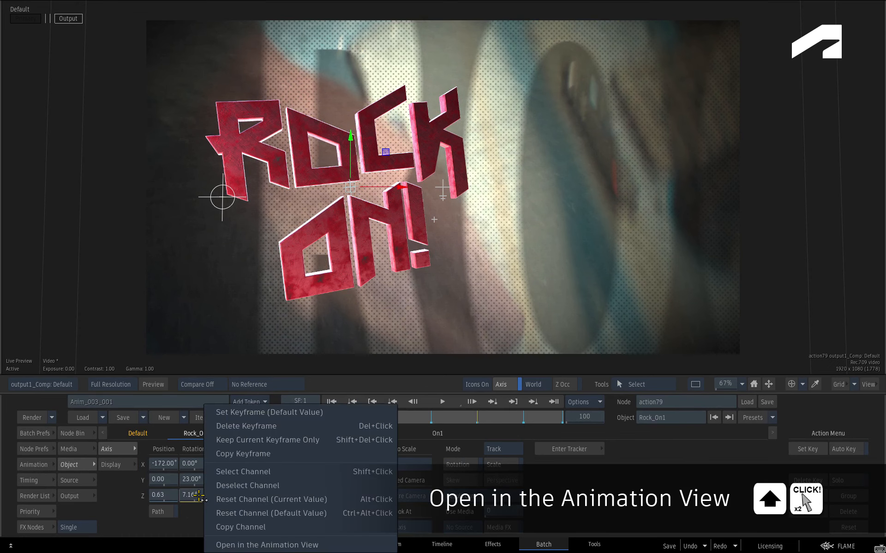
click(211, 545)
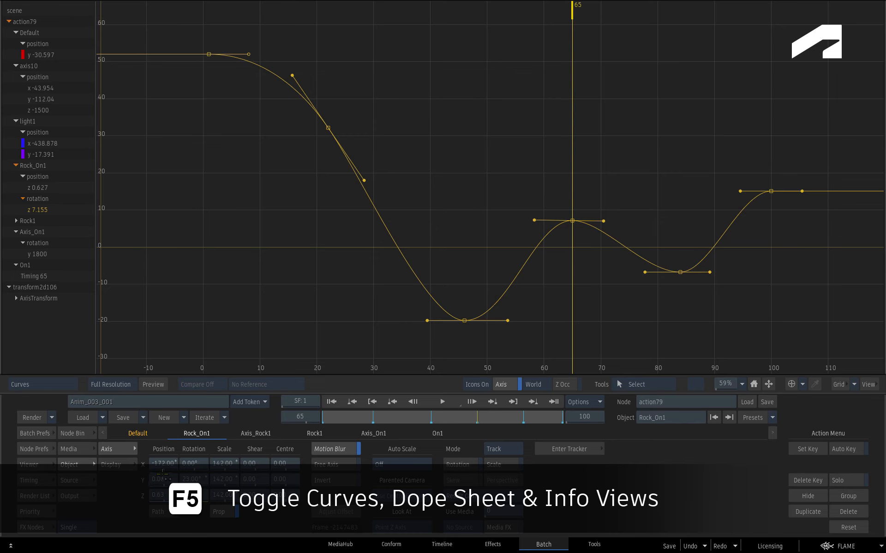
- Switch the animation view to the Dope Sheet and Info views, and return it to Curves
click(58, 384)
mouse_move(117, 400)
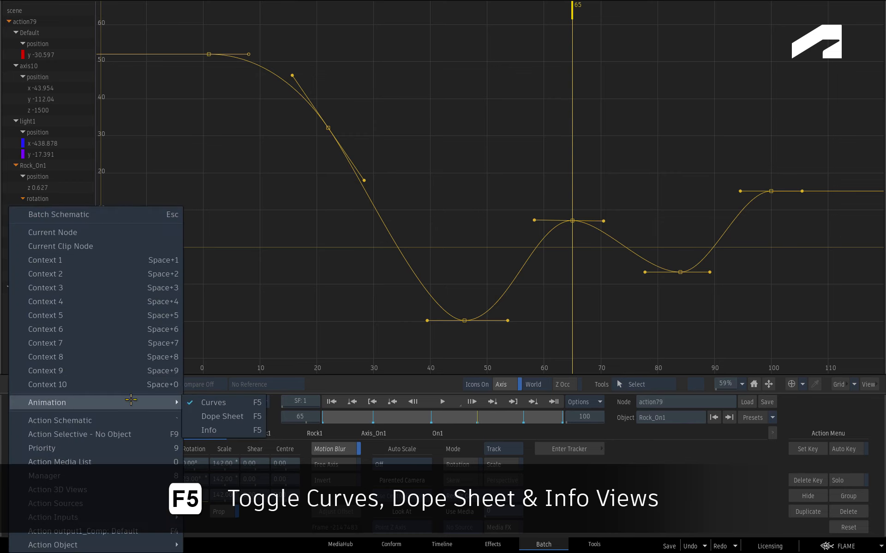
click(216, 417)
click(56, 384)
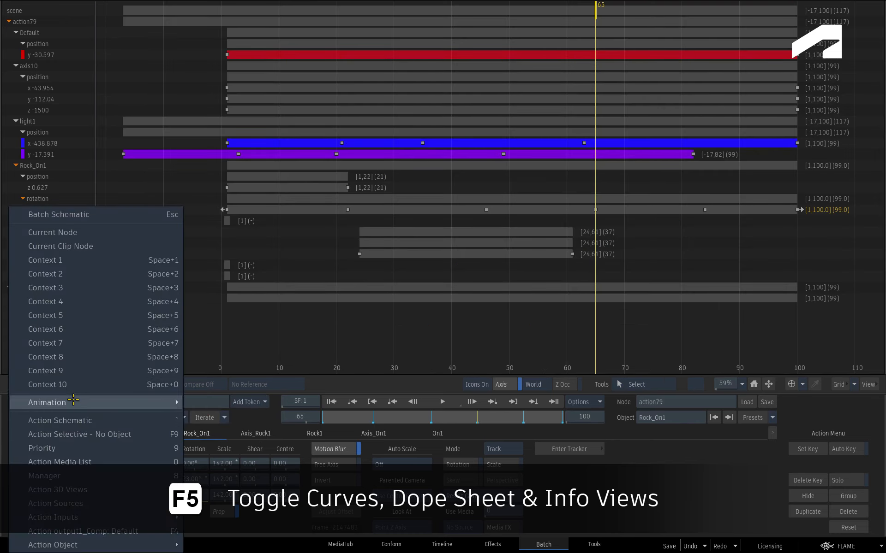
mouse_move(78, 401)
click(215, 432)
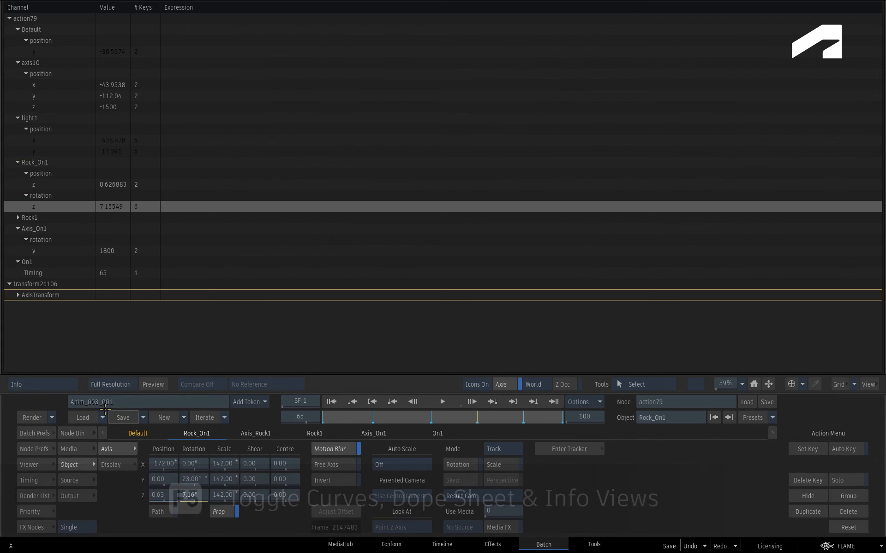
click(60, 386)
click(205, 402)
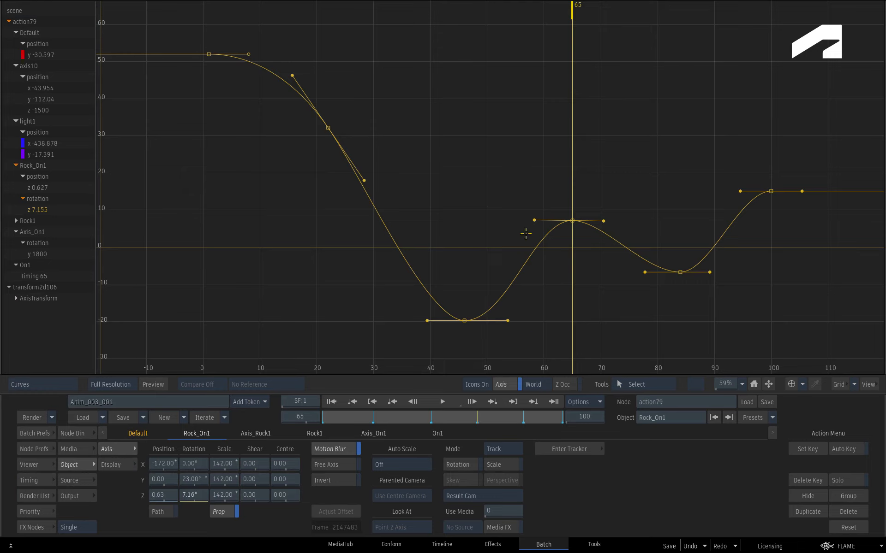
right_click(457, 152)
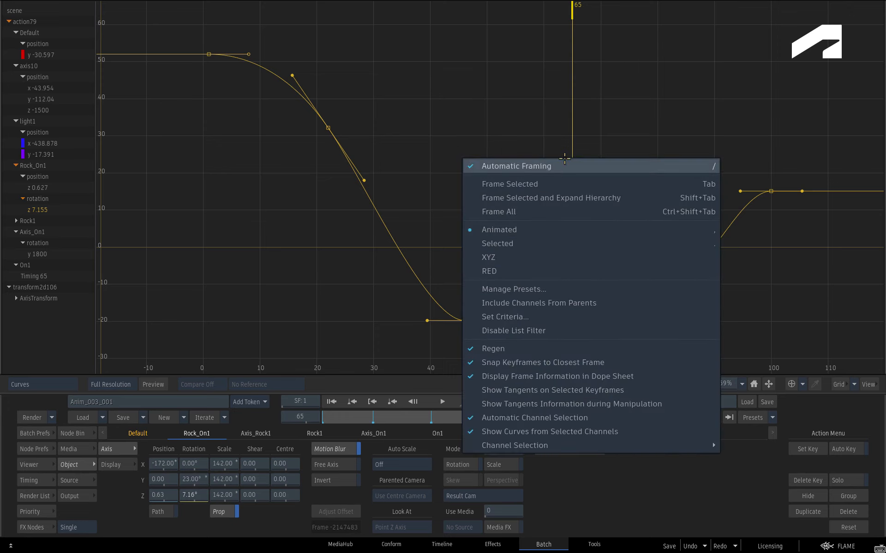
click(545, 142)
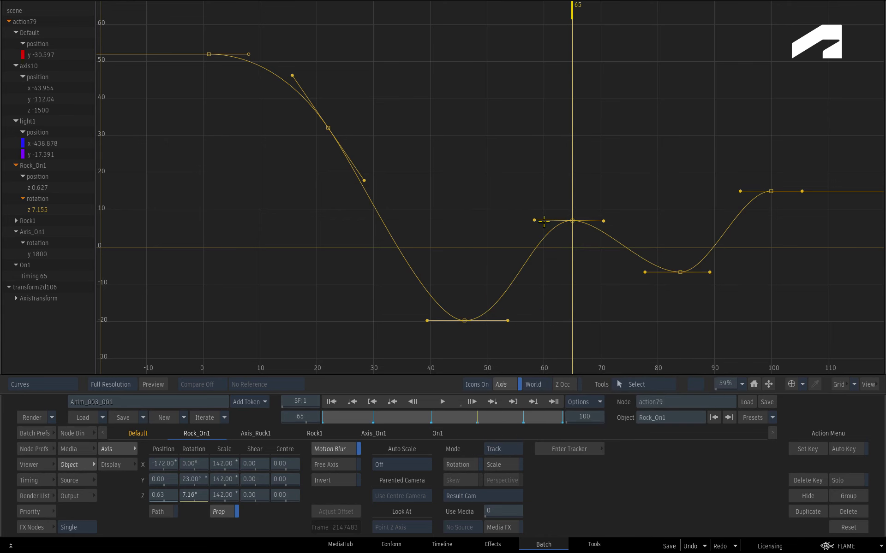
- Set up a 2-up layout with the animation Curves view beside the output view
mouse_move(885, 475)
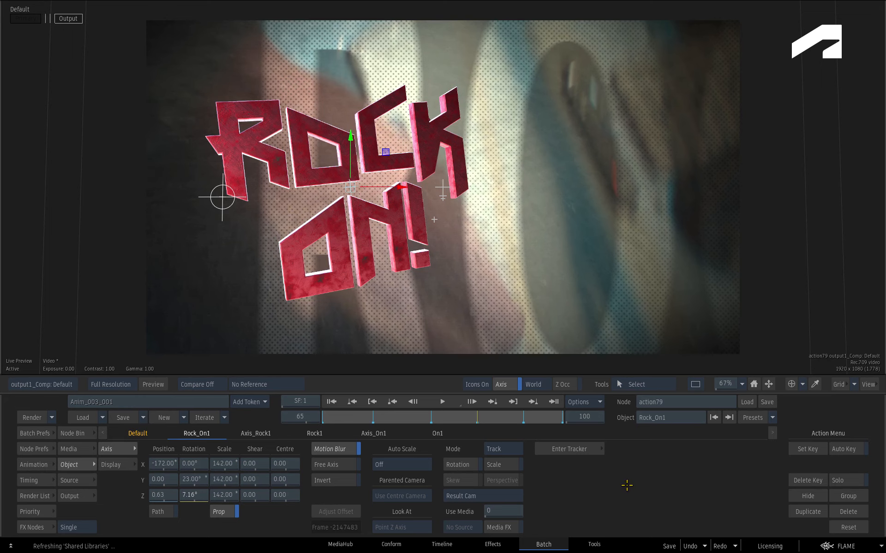
key(alt+2)
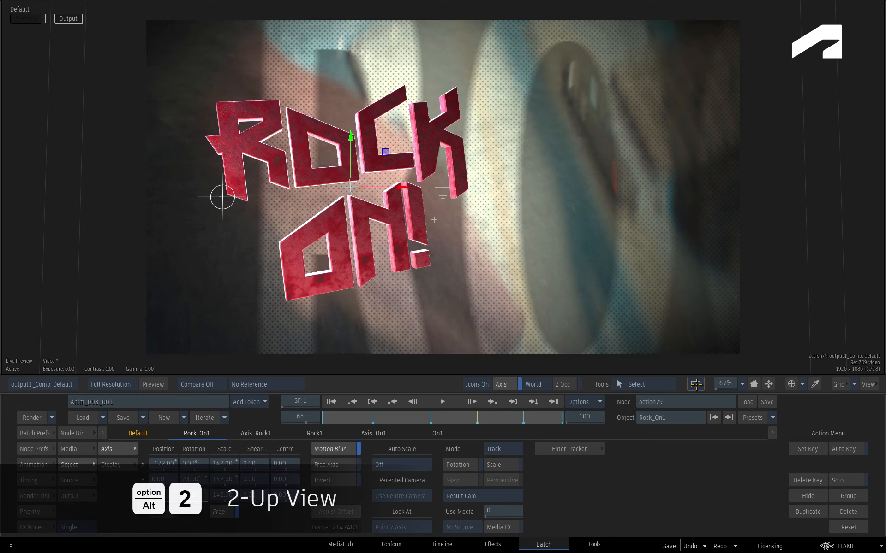
click(695, 385)
click(694, 401)
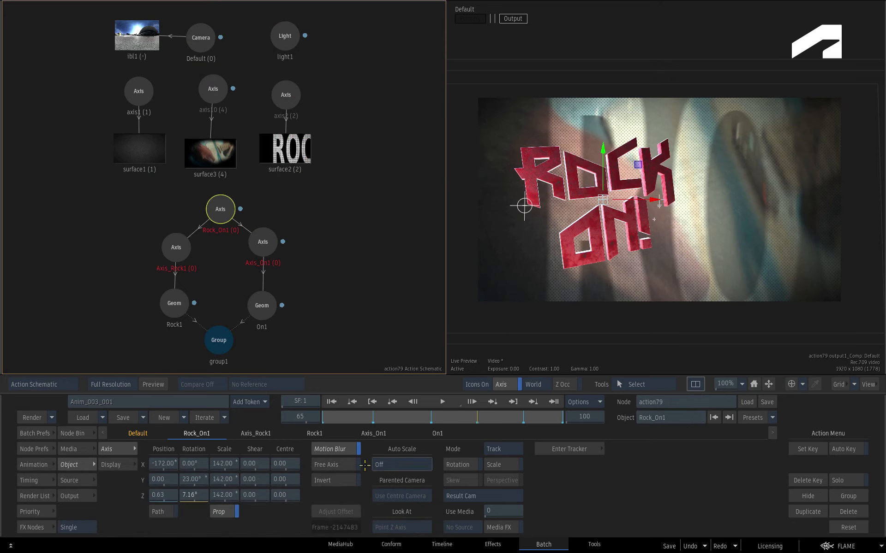
click(68, 383)
mouse_move(157, 367)
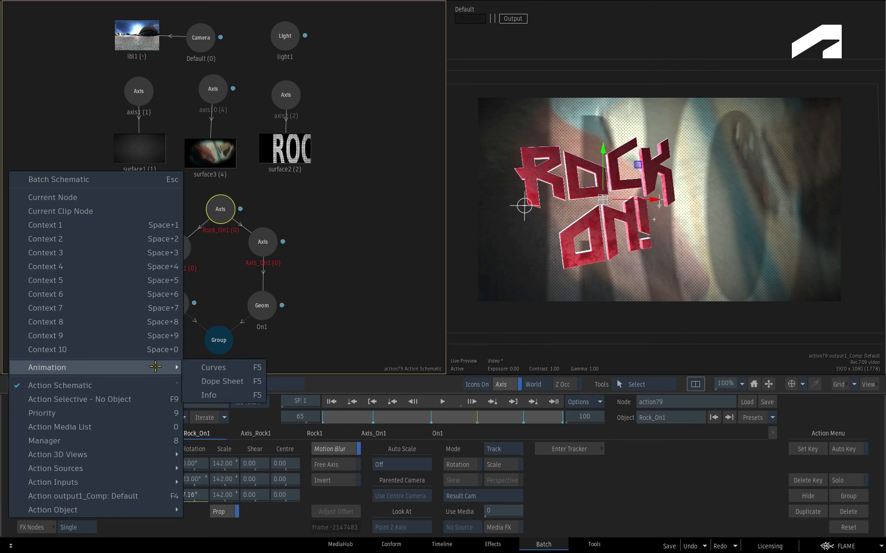
click(198, 367)
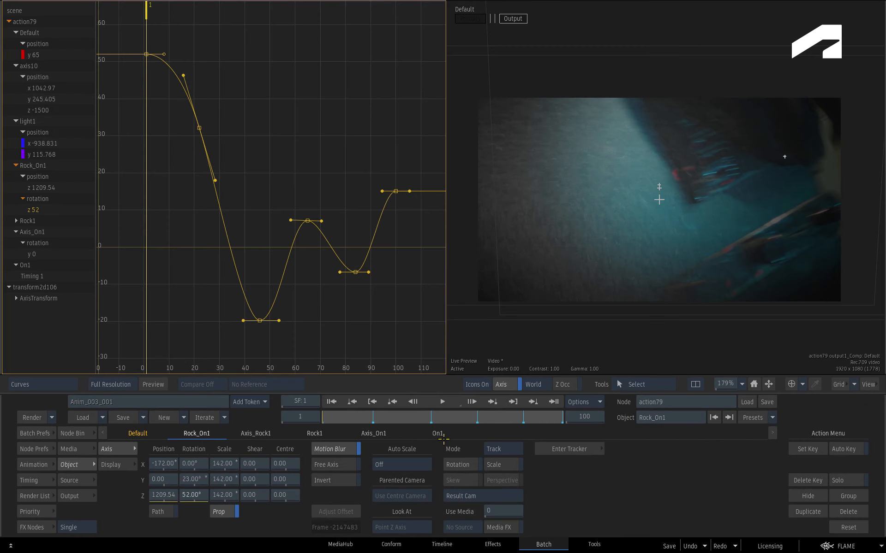
- Step forward through Rock_On1's Z rotation keyframes to frame 65
click(494, 401)
click(494, 401)
click(494, 402)
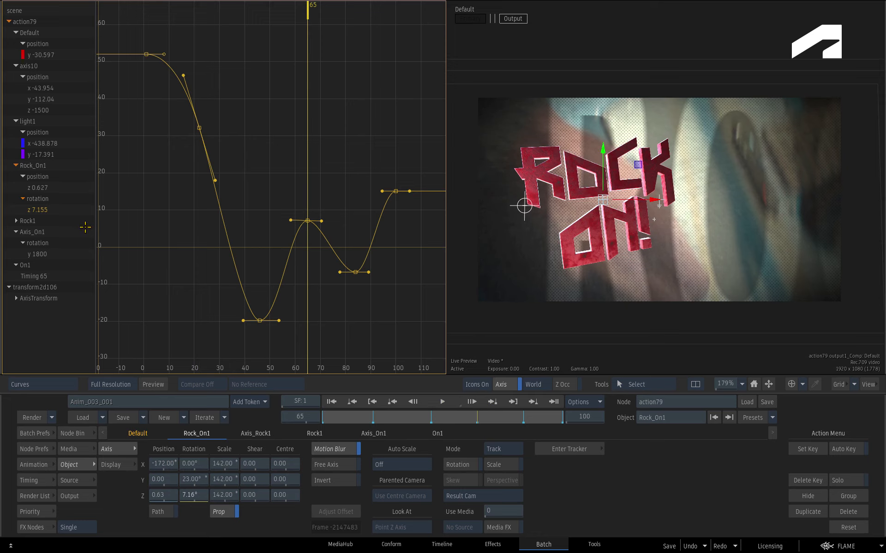
- View light1's position curves, and return to the Rock_On1 Z rotation curve
click(76, 54)
click(70, 133)
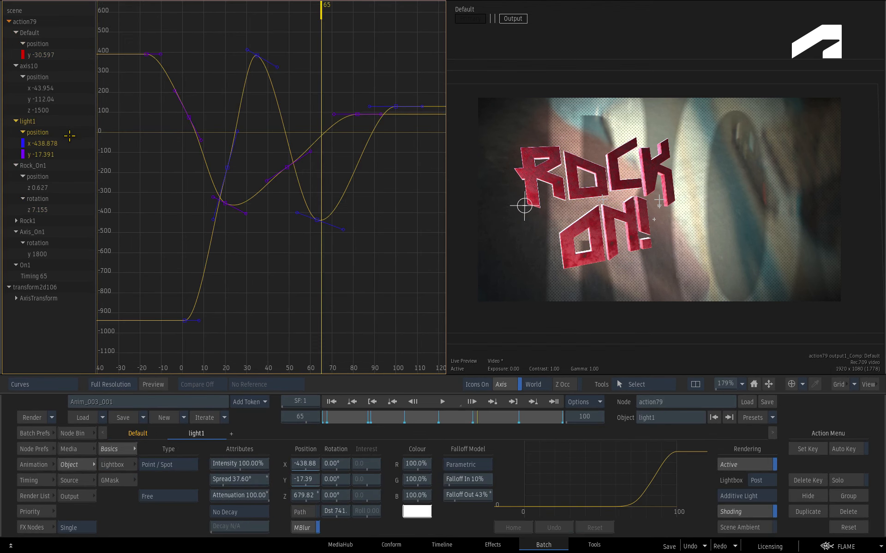
click(70, 210)
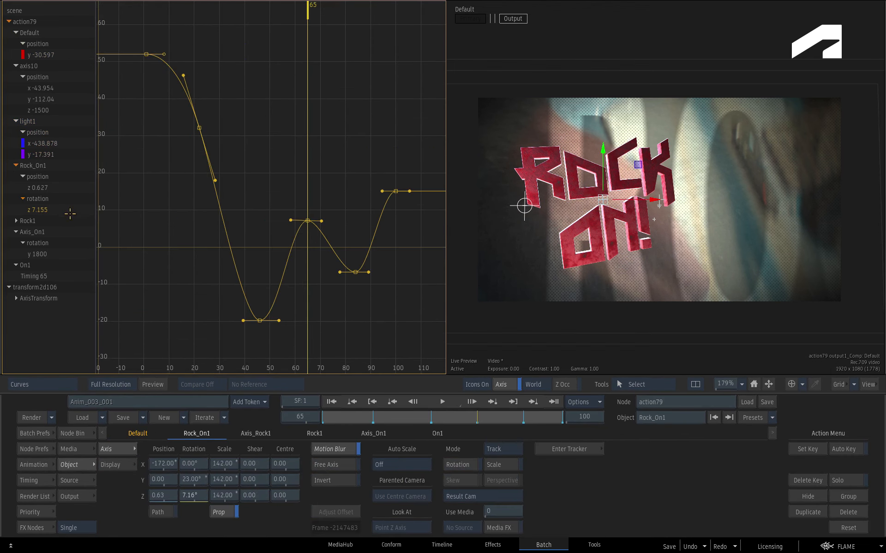
right_click(39, 327)
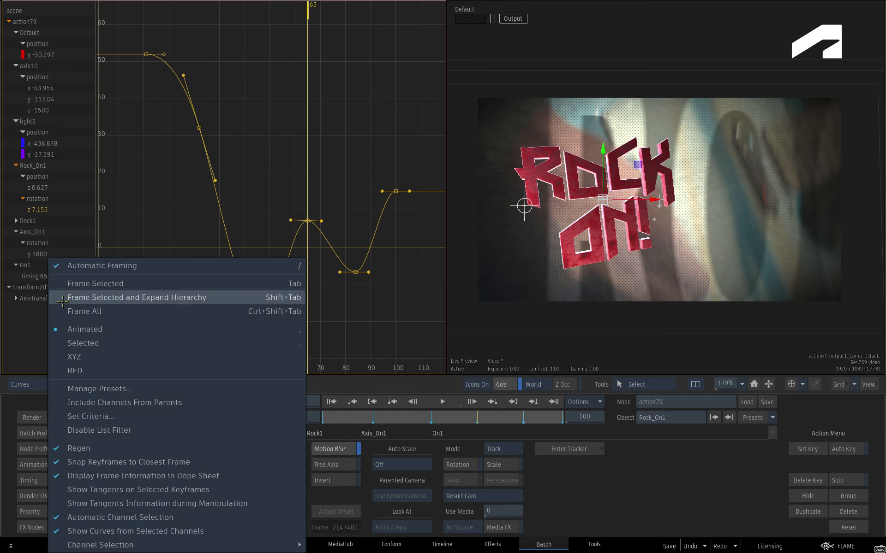
click(20, 332)
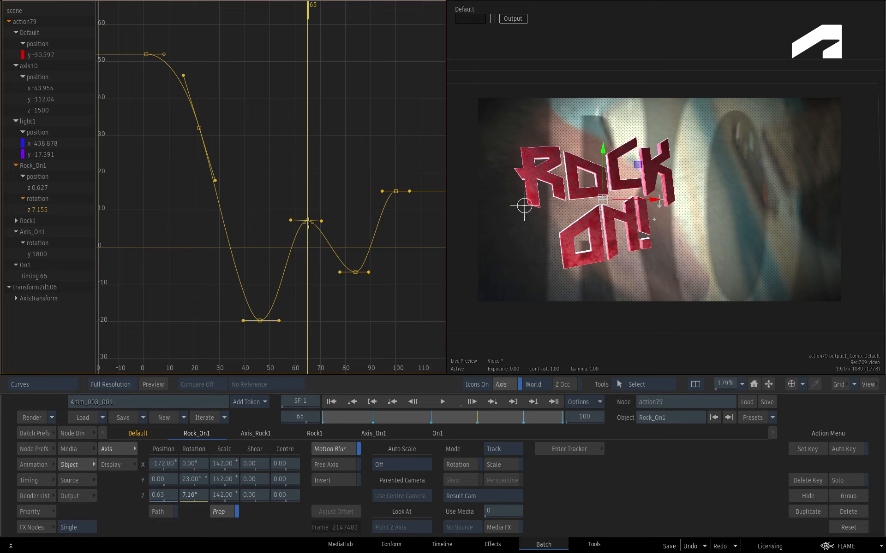
- Set Rock_On1's Z rotation keyframe at frame 65 to about 6.81° and lengthen its tangents
mouse_move(307, 221)
mouse_down()
mouse_move(302, 204)
mouse_move(302, 282)
mouse_move(302, 166)
mouse_move(302, 242)
mouse_move(302, 224)
mouse_up()
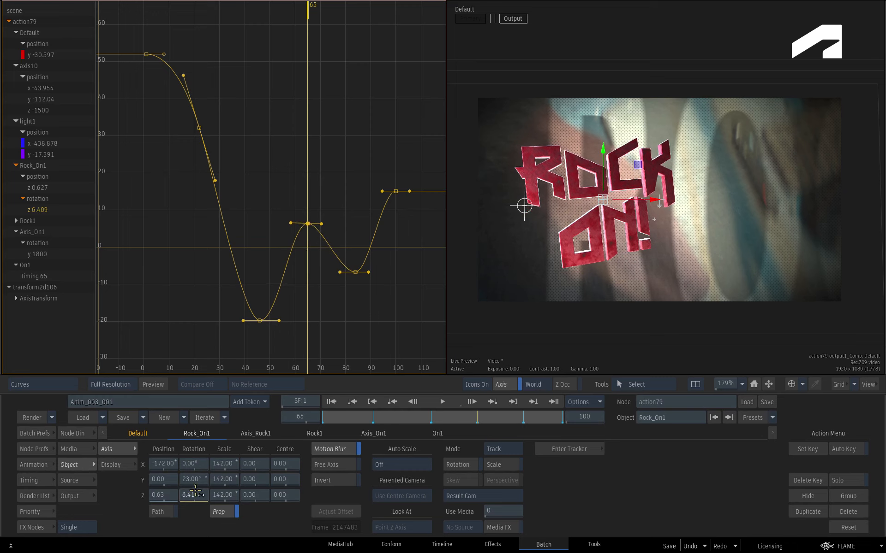
drag(193, 495, 199, 494)
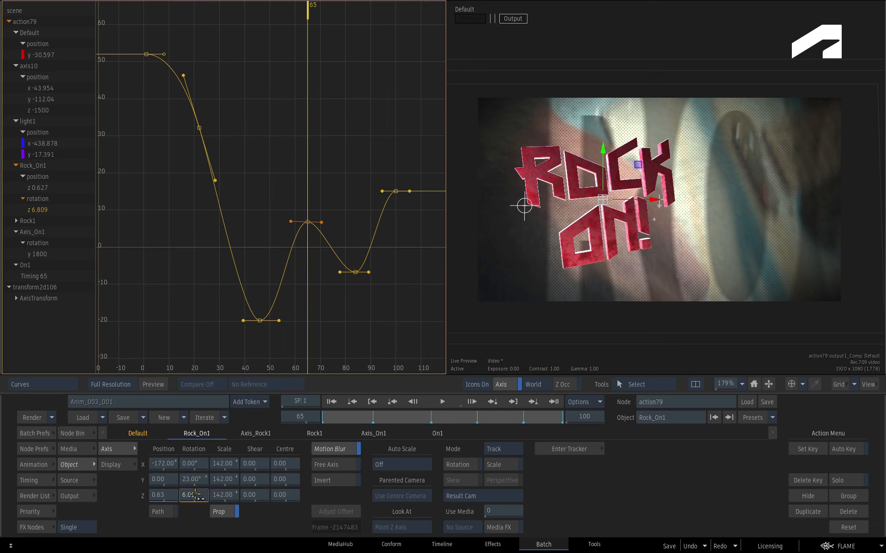
right_click(194, 495)
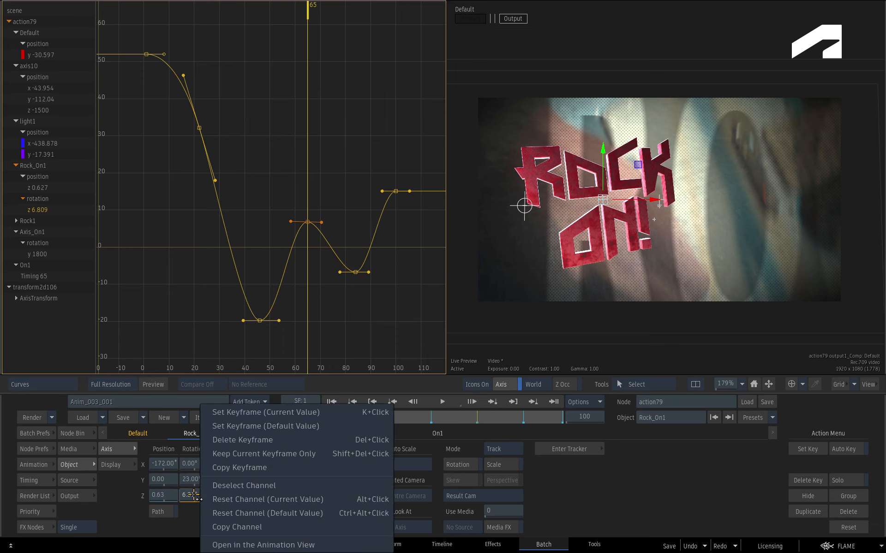
click(208, 416)
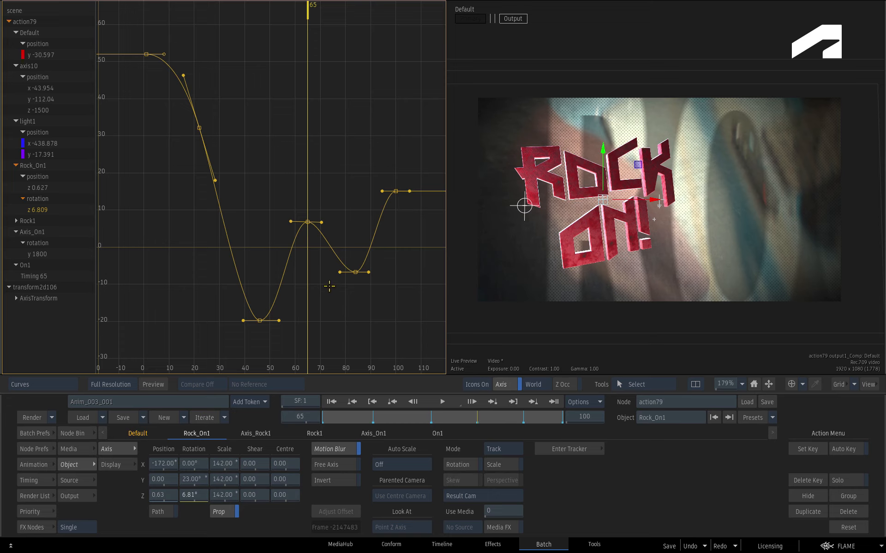
mouse_move(322, 222)
mouse_down()
mouse_move(335, 206)
mouse_move(318, 203)
mouse_move(339, 206)
mouse_move(323, 227)
mouse_move(334, 233)
mouse_move(333, 213)
mouse_move(322, 227)
mouse_up()
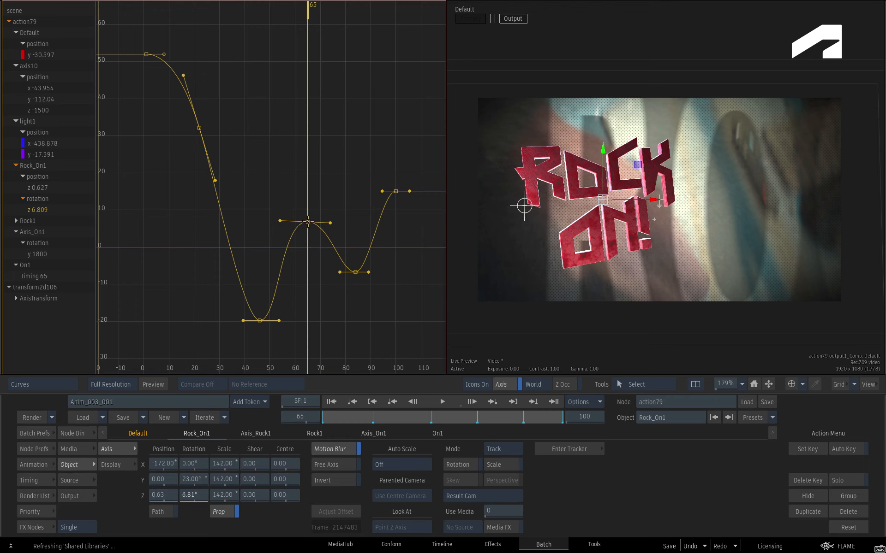
- Change the frame 65 keyframe's interpolation type to Linear, and return it to Bezier
right_click(307, 222)
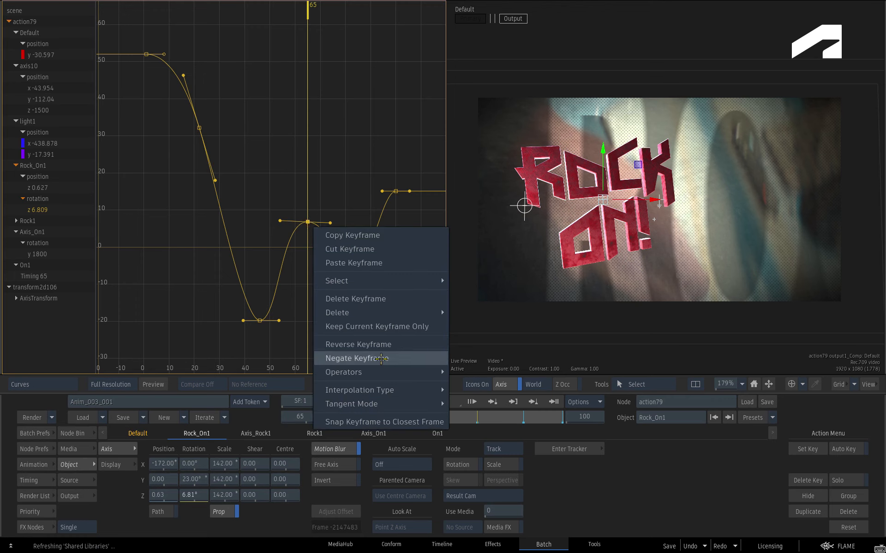
mouse_move(406, 390)
click(478, 404)
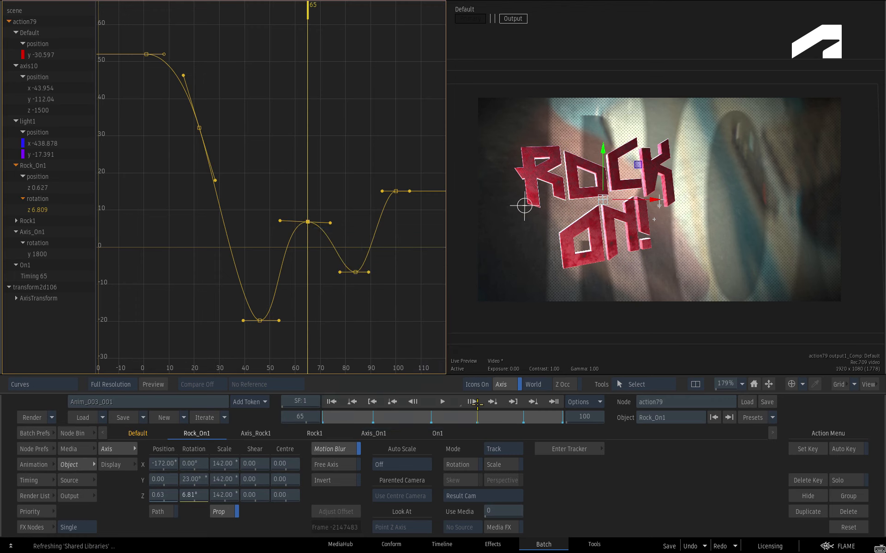
right_click(307, 222)
mouse_move(446, 391)
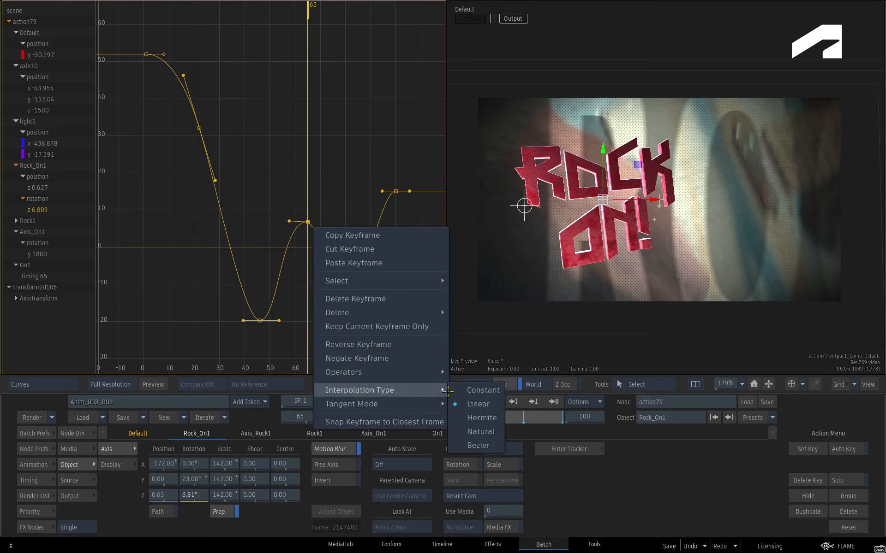
click(478, 445)
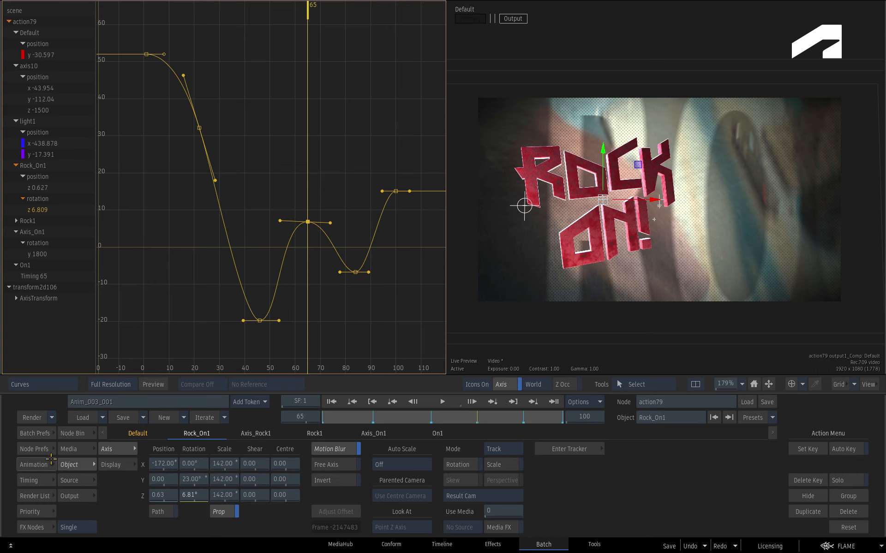
- Examine the keyframe operator options in the Animation editor, and return to the Rock_On1 object settings
click(35, 464)
click(706, 496)
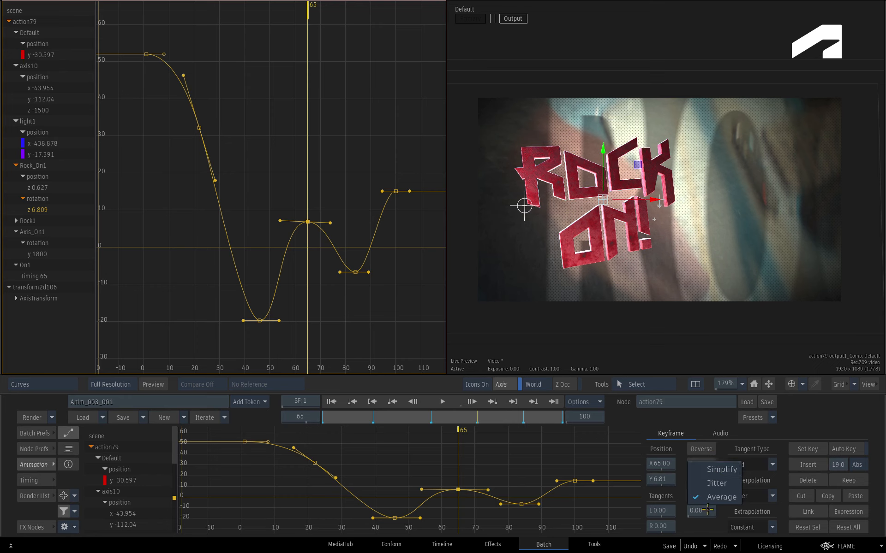
click(28, 465)
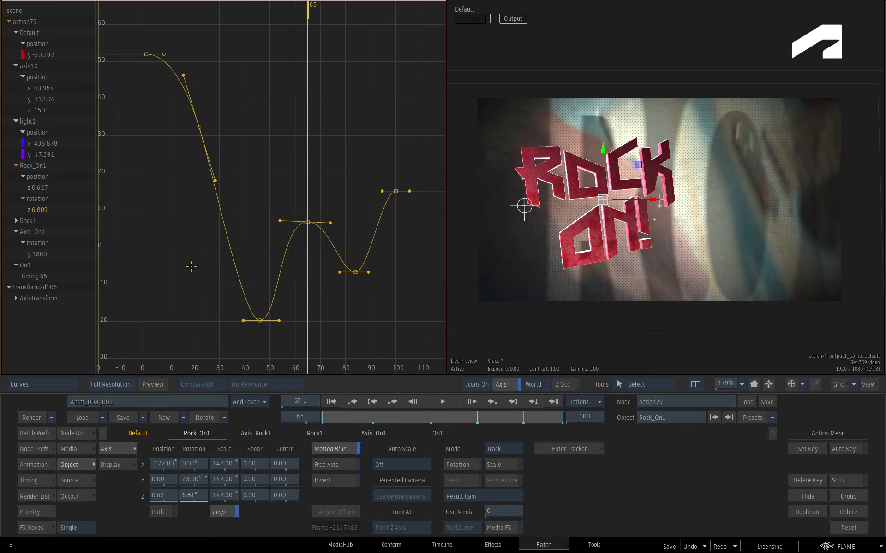
- Apply the Average operator with an amount of 31.00 to the whole Rock_On1 Z rotation channel
right_click(225, 229)
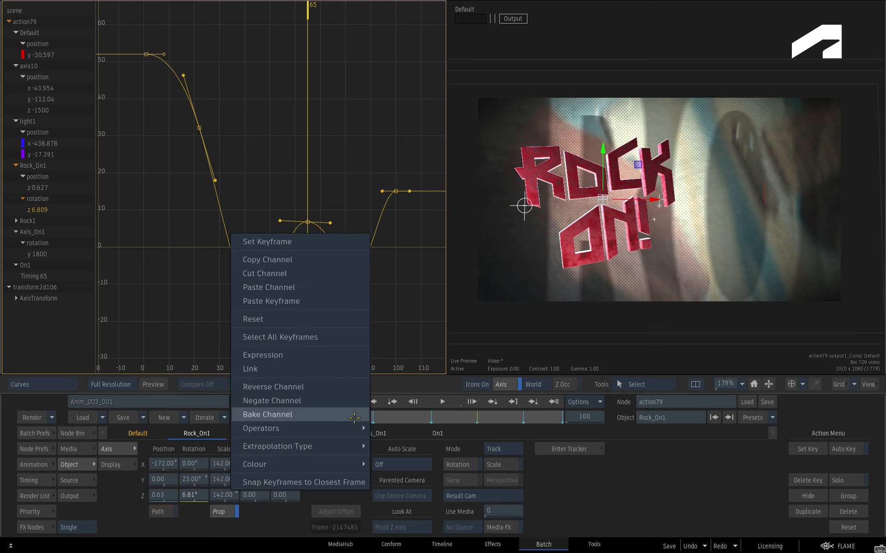
mouse_move(354, 428)
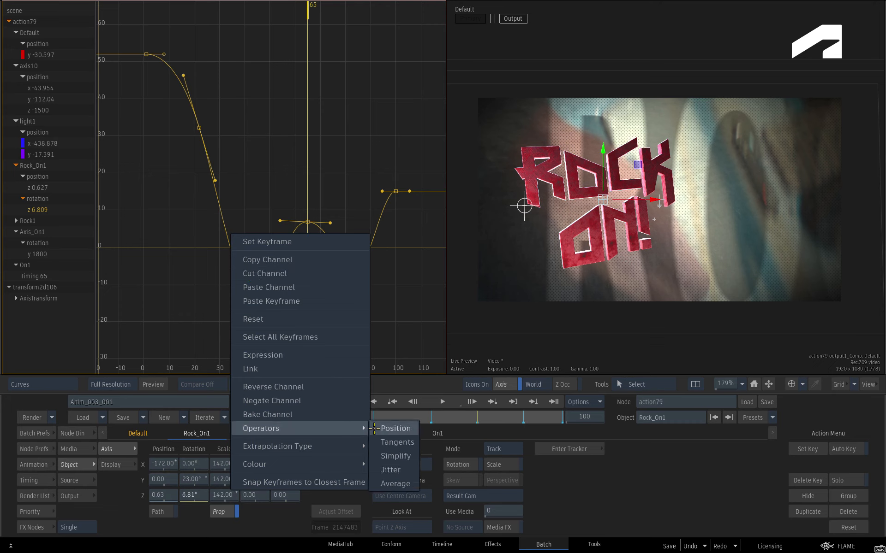
click(408, 483)
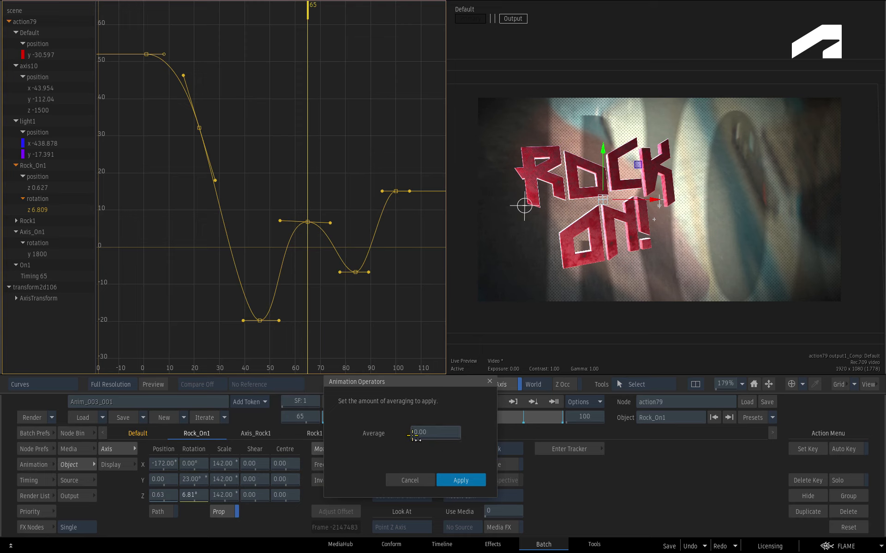
drag(415, 434, 437, 435)
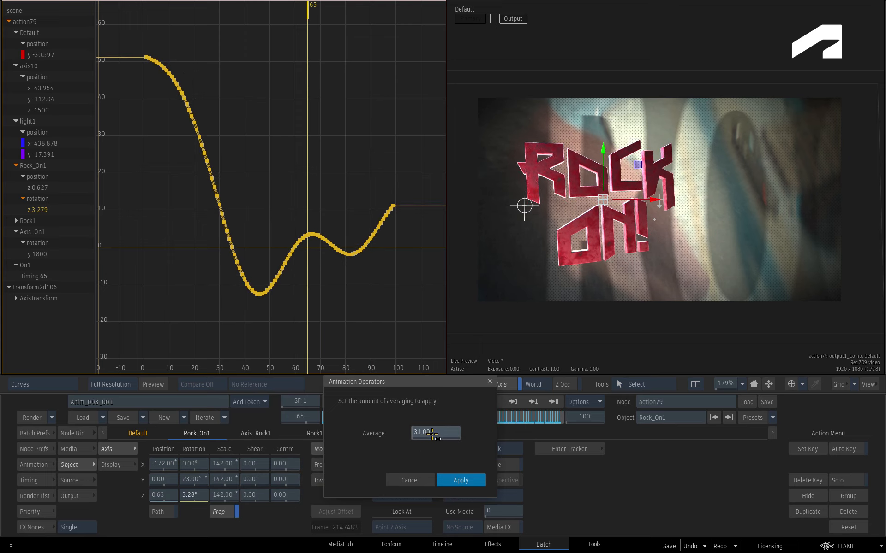
click(467, 477)
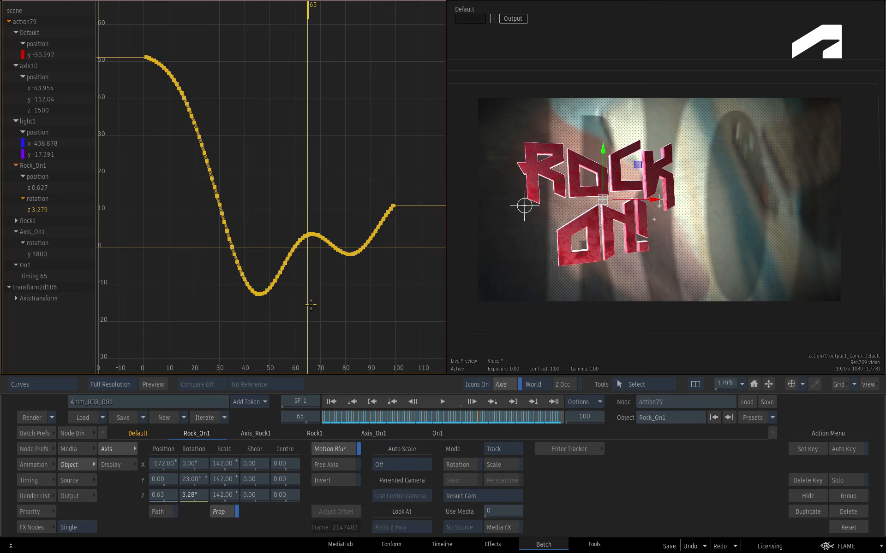
- Apply the Simplify operator to the averaged Rock_On1 Z rotation keyframes, reducing them to a few keyframes
right_click(273, 283)
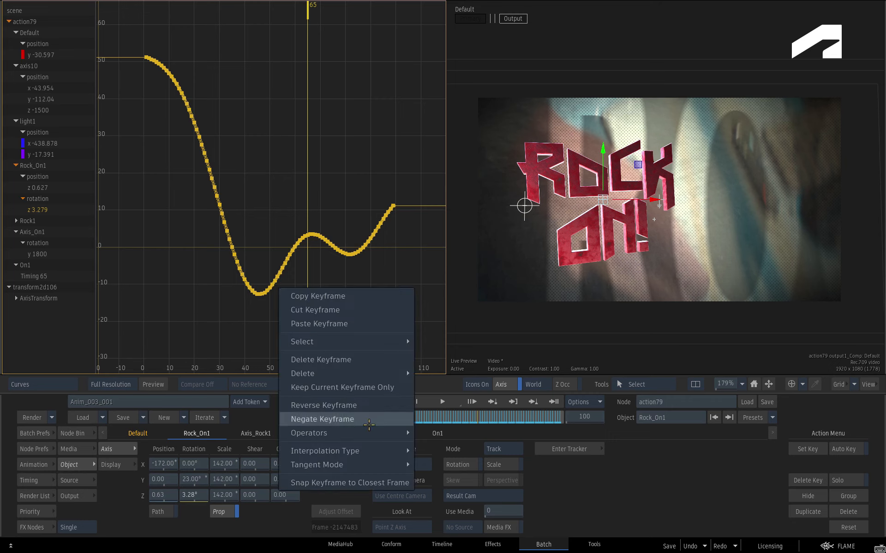
mouse_move(371, 432)
click(439, 461)
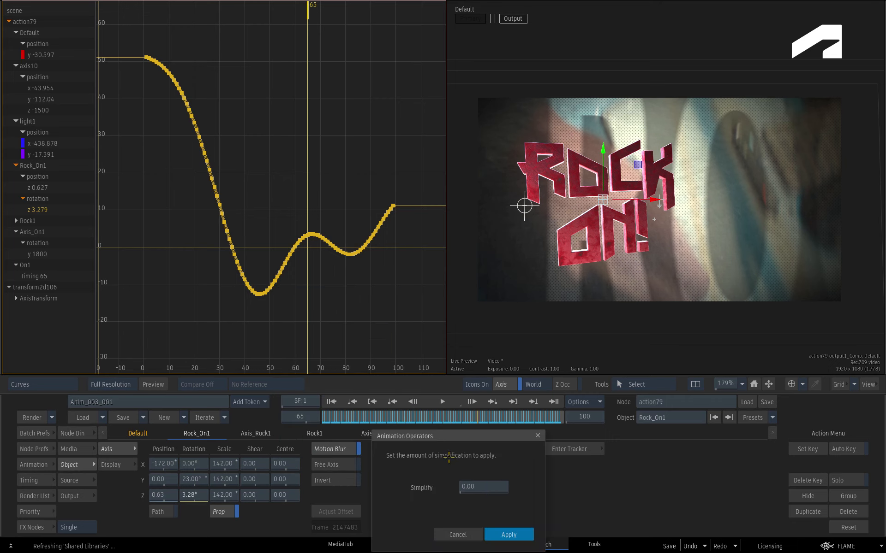
drag(469, 488, 537, 482)
click(507, 534)
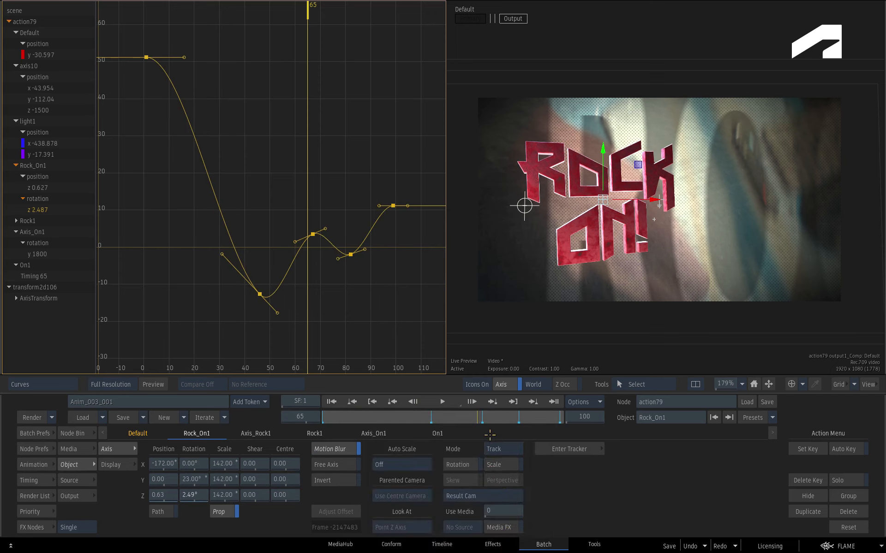
- Go to the Z rotation keyframe at frame 46 and raise its value to about -12.25°
click(492, 401)
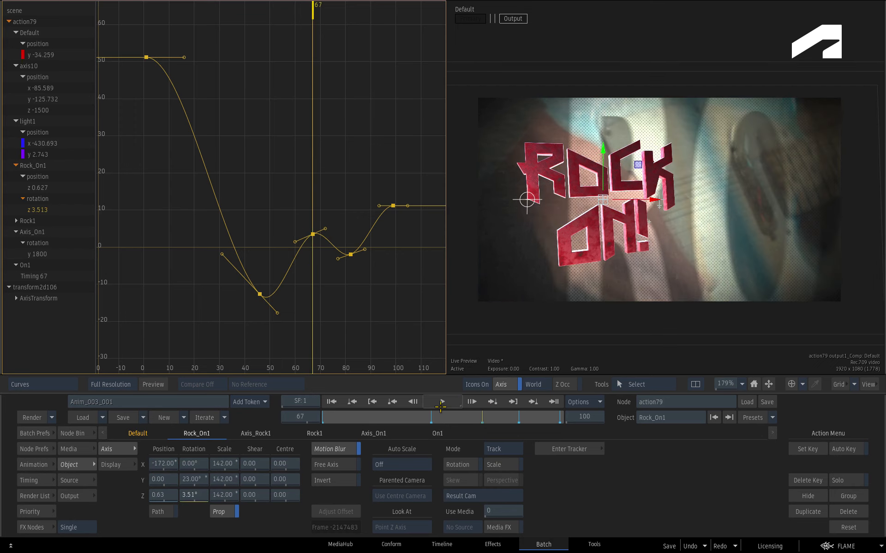
click(391, 401)
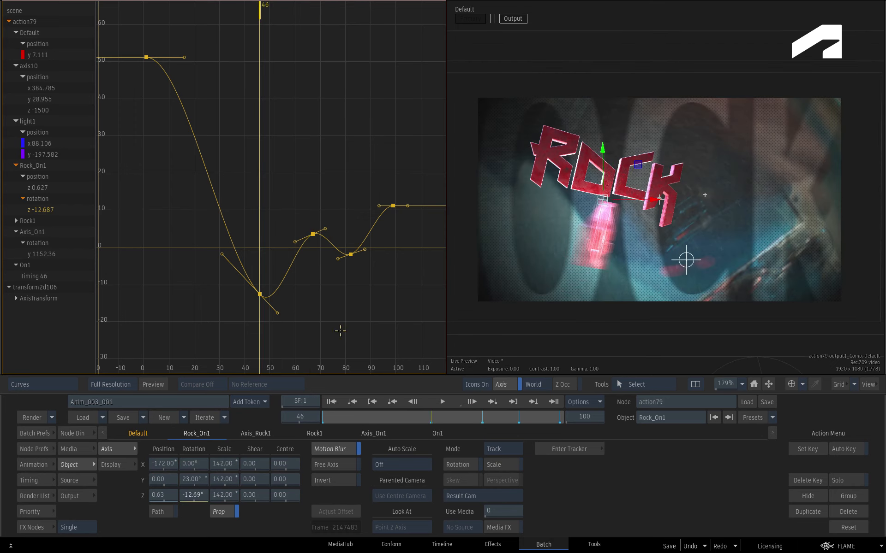
click(260, 293)
mouse_move(260, 294)
mouse_down()
mouse_move(259, 264)
mouse_move(257, 307)
mouse_move(258, 252)
mouse_move(256, 305)
mouse_move(257, 266)
mouse_move(250, 296)
mouse_up()
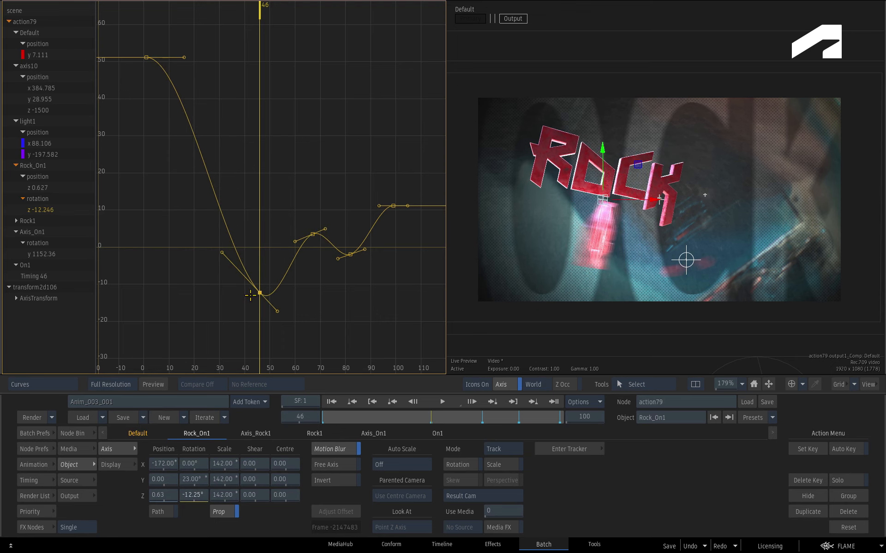
- Switch the viewport from the curves to the Info list of animation channels and their key counts
key(Tab)
key(Tab)
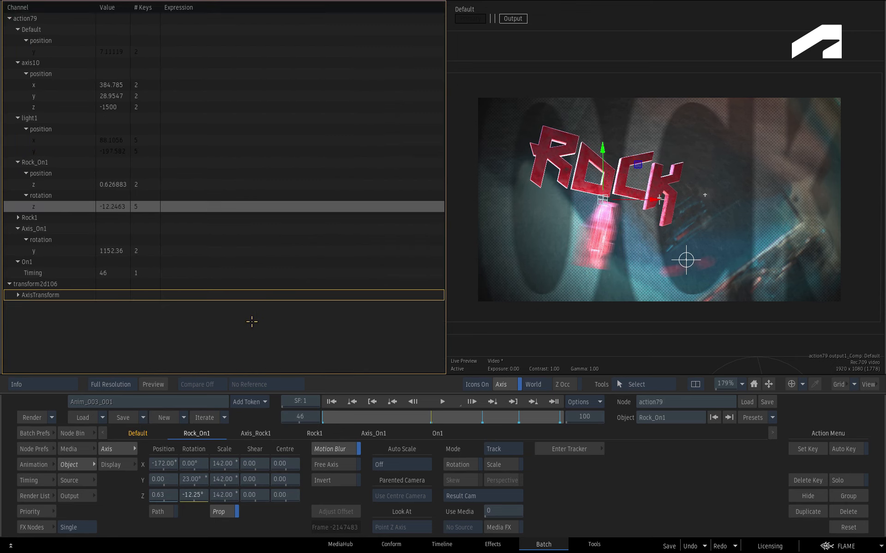
key(Tab)
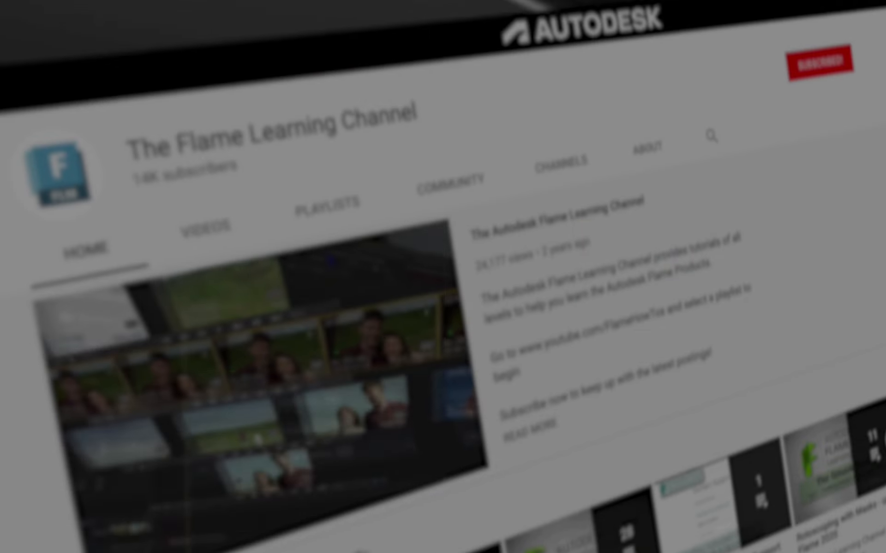